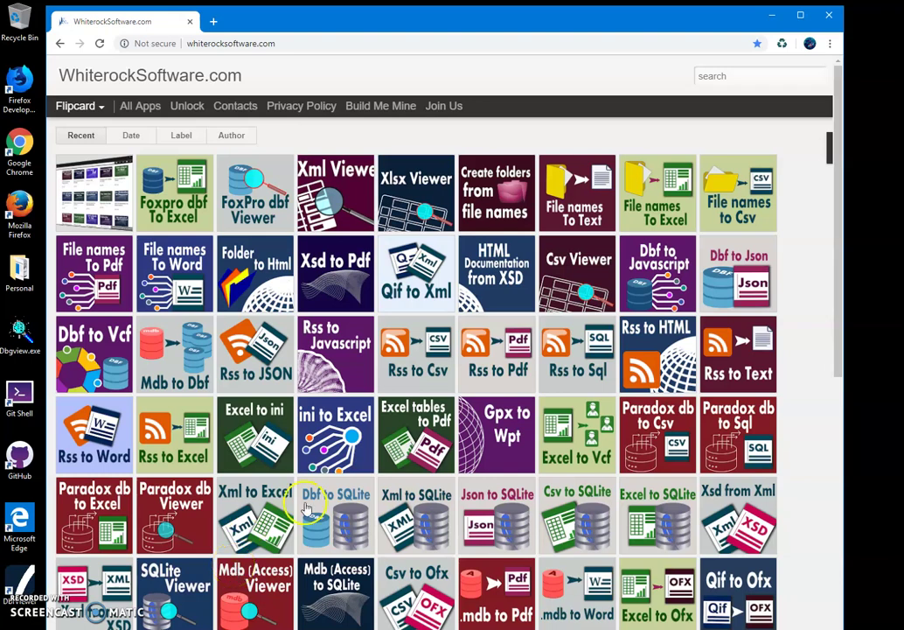
# - Search the site for 'xml to word' and open the 'How to convert Xml into table in Word document' article
pyautogui.click(259, 440)
pyautogui.click(735, 77)
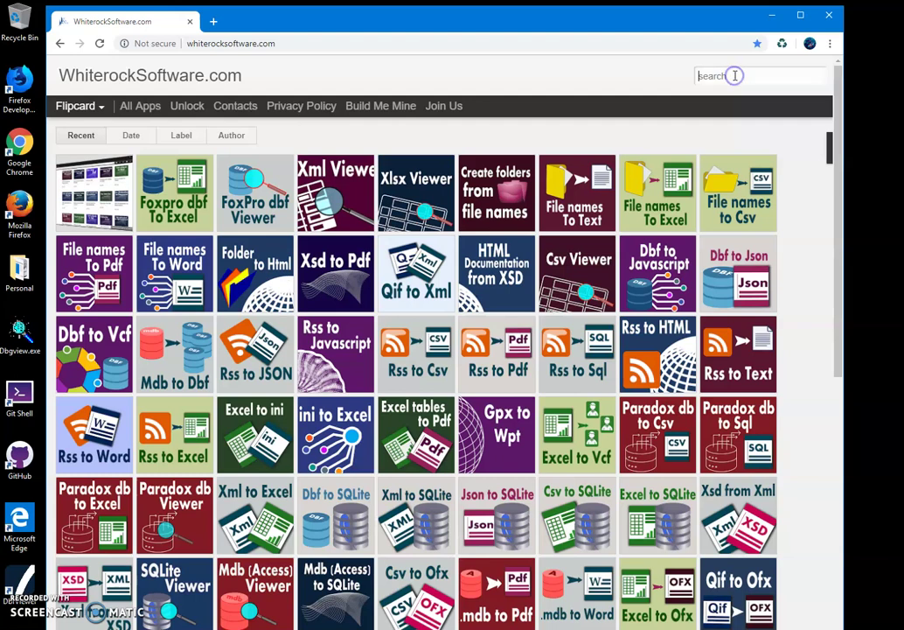
pyautogui.write('xml to w')
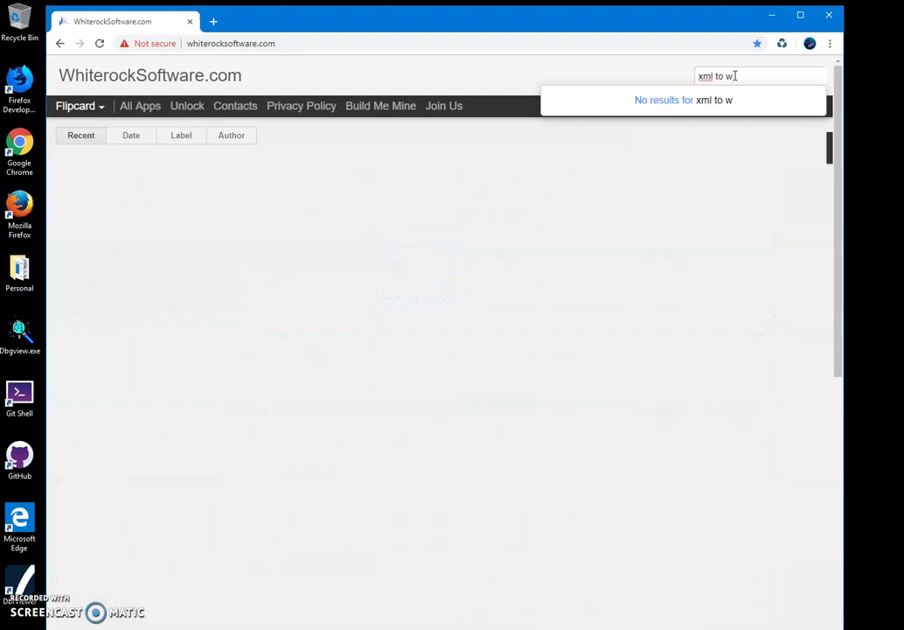
pyautogui.write('ord')
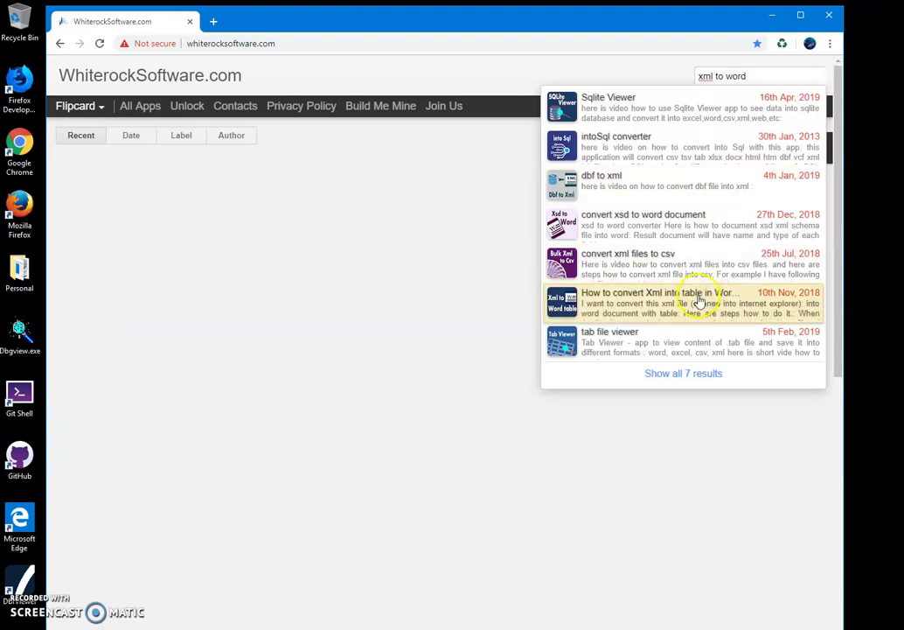
pyautogui.click(737, 302)
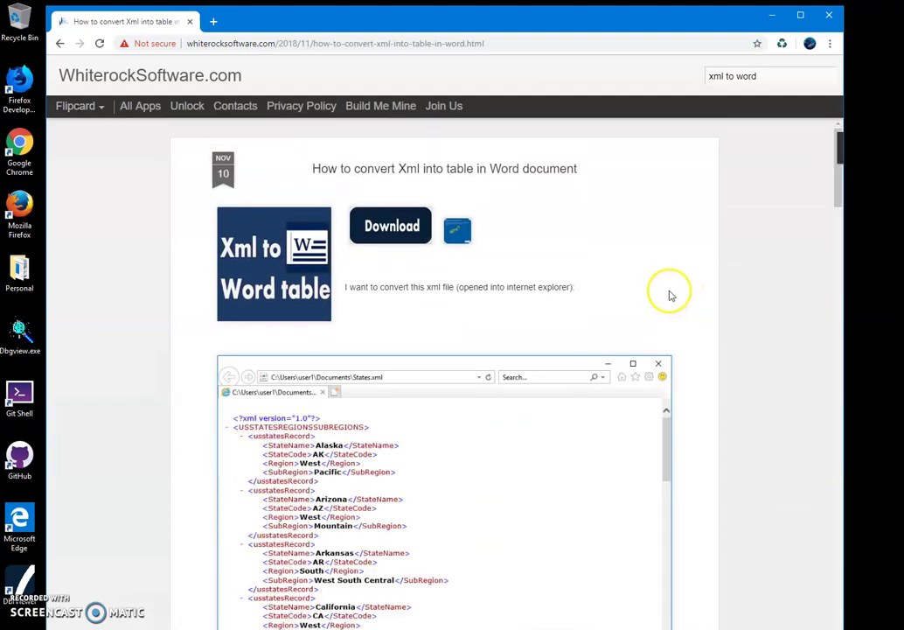
# - Download XmltoWordSetup.zip from the article and open it to reveal XmltoWordSetup.msi
pyautogui.click(395, 226)
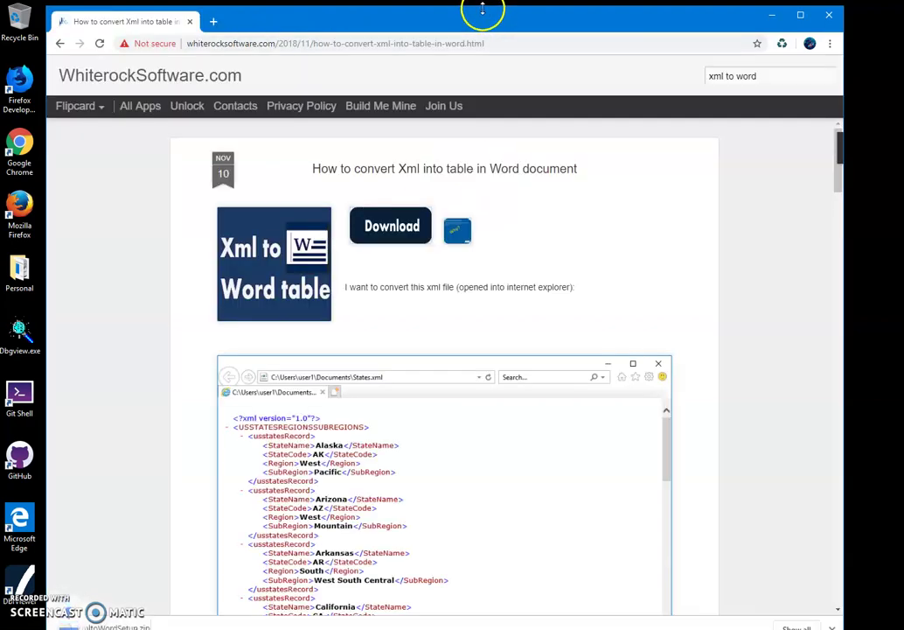
pyautogui.moveTo(487, 21)
pyautogui.mouseDown()
pyautogui.moveTo(486, 53)
pyautogui.moveTo(493, 20)
pyautogui.moveTo(495, 27)
pyautogui.mouseUp()
pyautogui.click(147, 604)
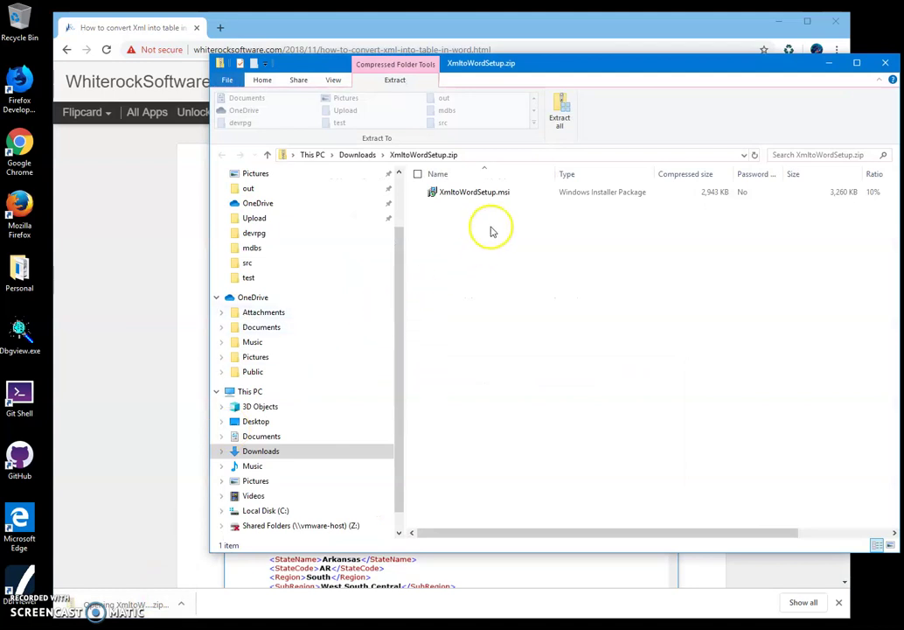
# - Run XmltoWordSetup.msi despite the unknown-publisher warning and complete the setup wizard
pyautogui.doubleClick(479, 196)
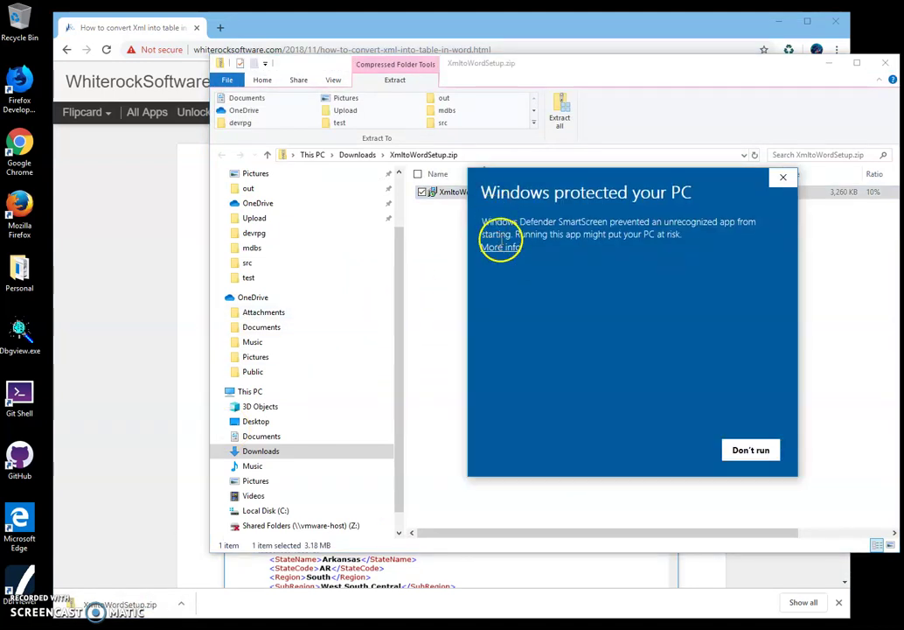
pyautogui.click(500, 249)
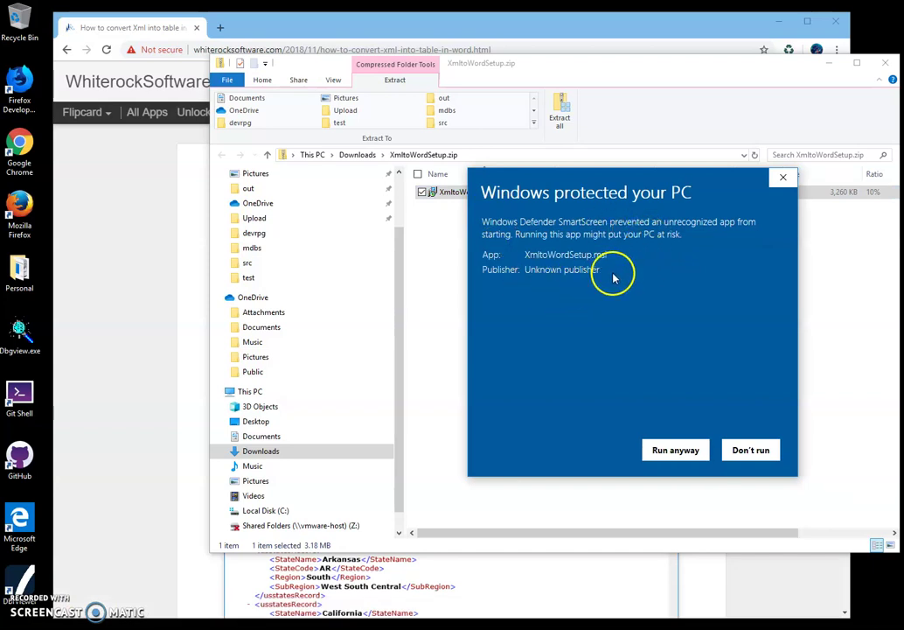
pyautogui.moveTo(600, 269); pyautogui.dragTo(482, 272)
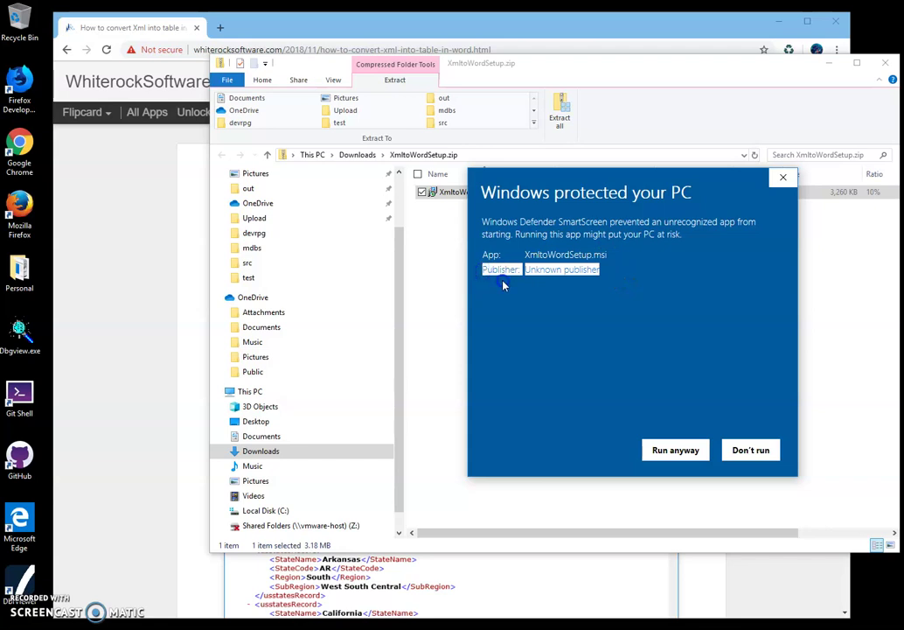
pyautogui.click(661, 449)
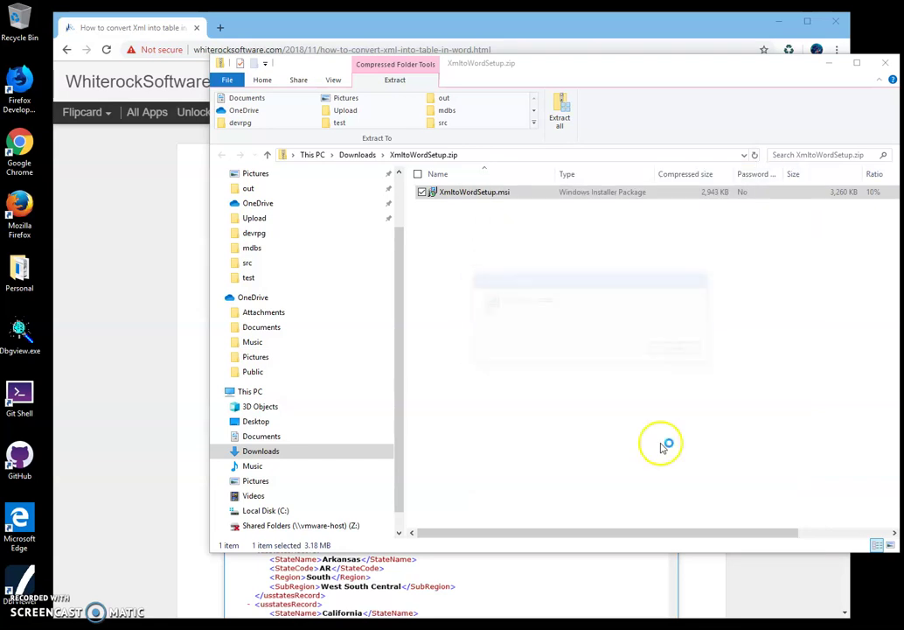
pyautogui.click(649, 423)
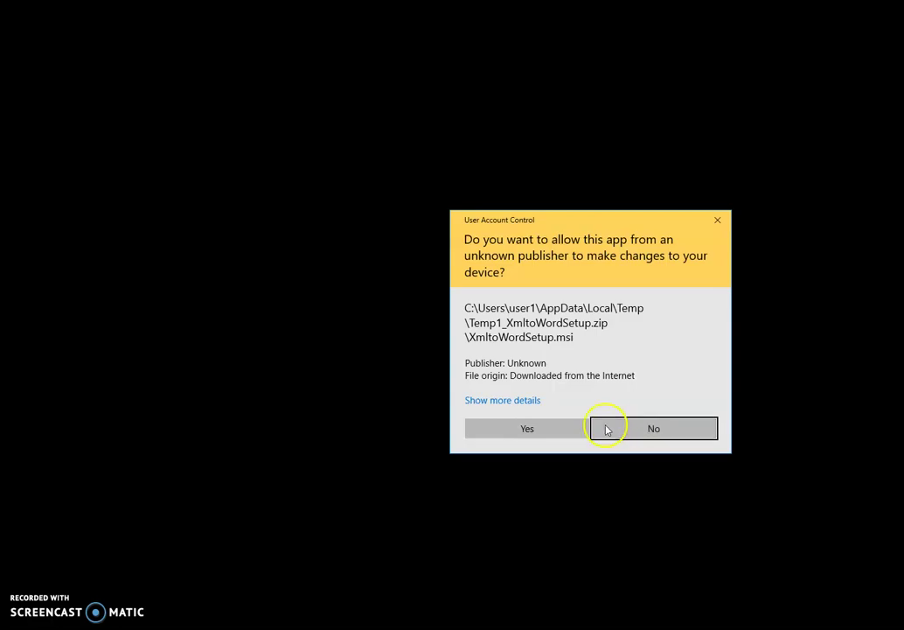
pyautogui.click(567, 428)
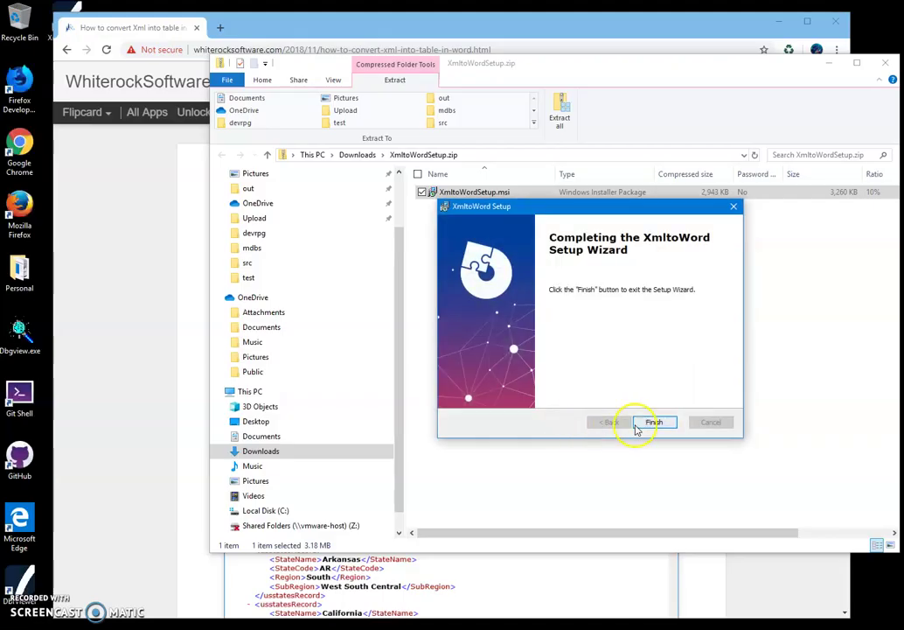
pyautogui.click(644, 424)
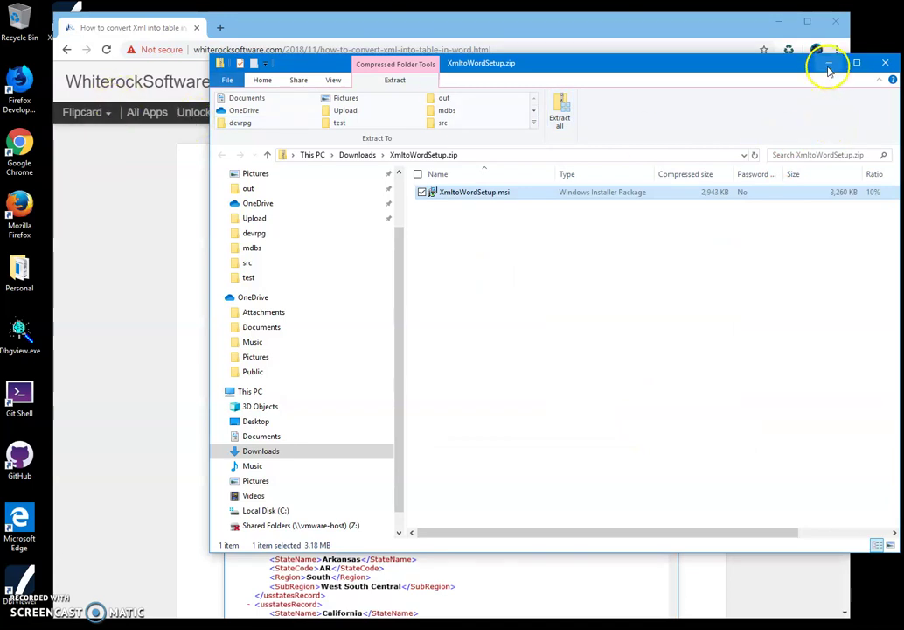
# - Close the archive window, minimize Chrome, and launch XmltoWord from its desktop shortcut
pyautogui.click(886, 63)
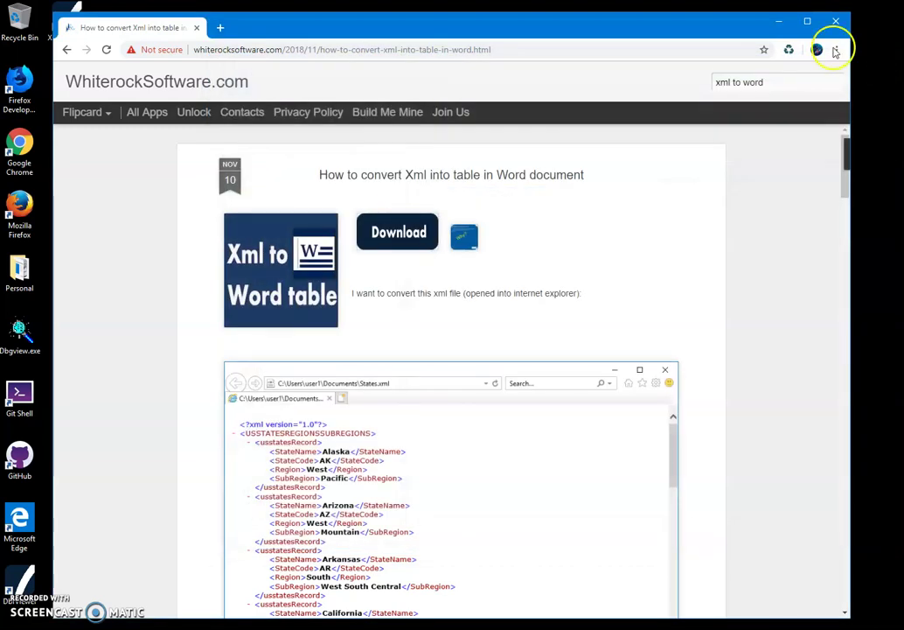
pyautogui.click(790, 23)
pyautogui.click(752, 76)
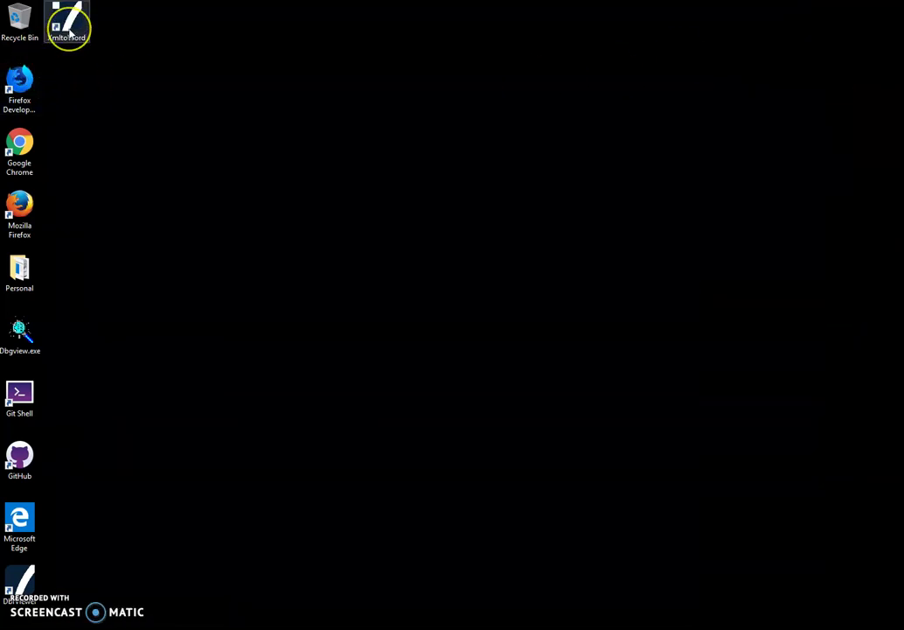
pyautogui.doubleClick(70, 31)
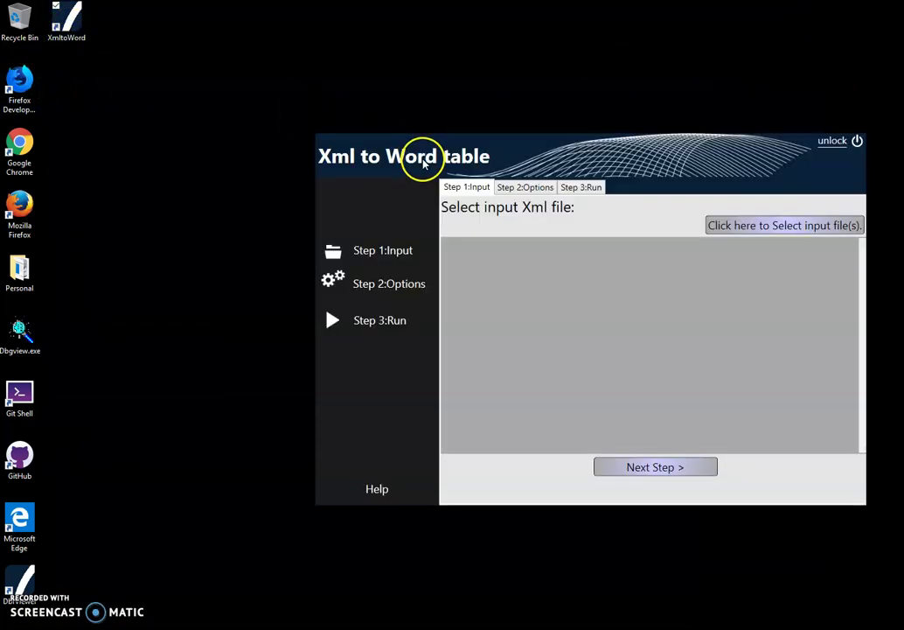
pyautogui.moveTo(501, 145); pyautogui.dragTo(414, 145)
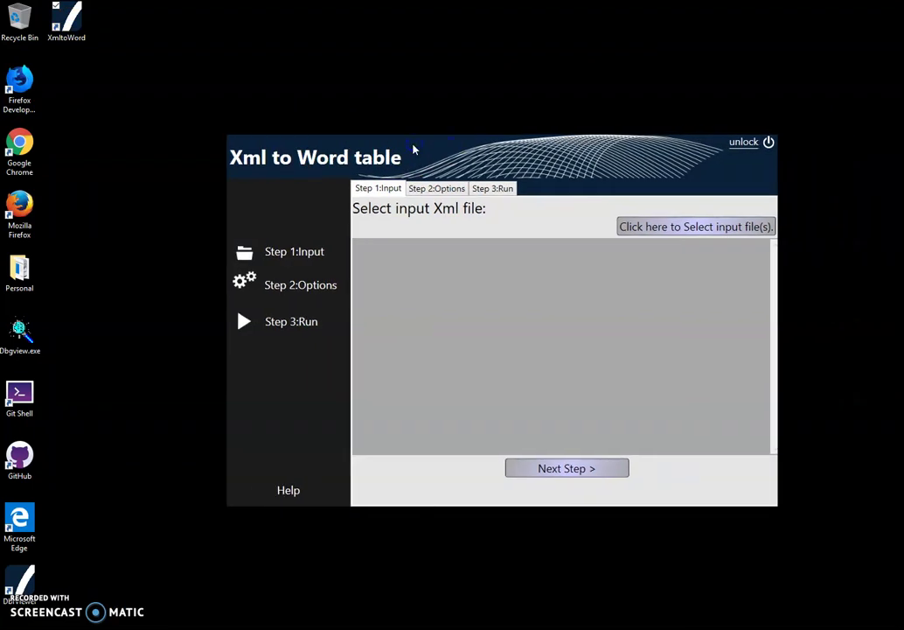
# - Choose States.xml from Documents as the input file and advance to Step 2: Conversion Options
pyautogui.click(649, 229)
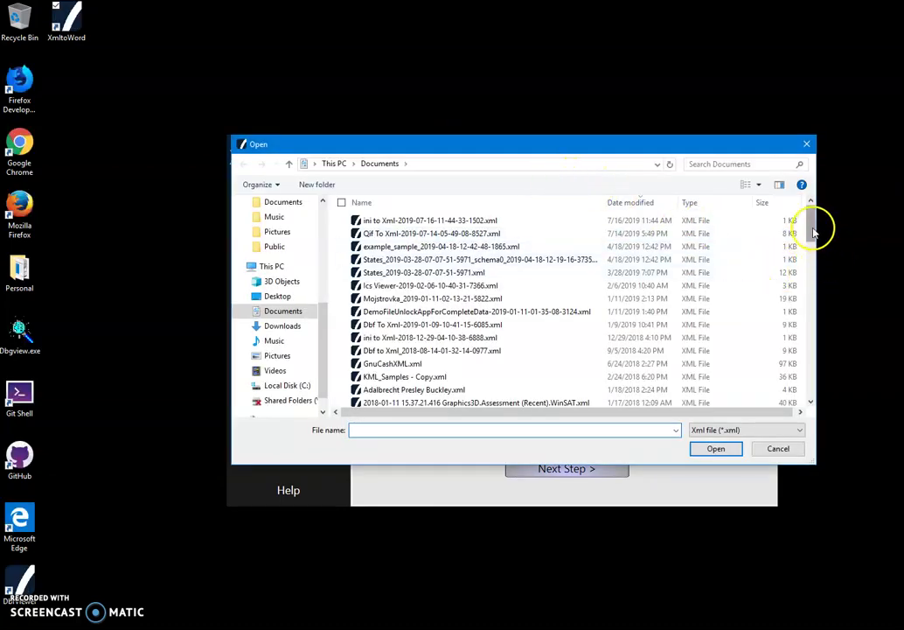
pyautogui.moveTo(813, 226); pyautogui.dragTo(812, 270)
pyautogui.doubleClick(394, 363)
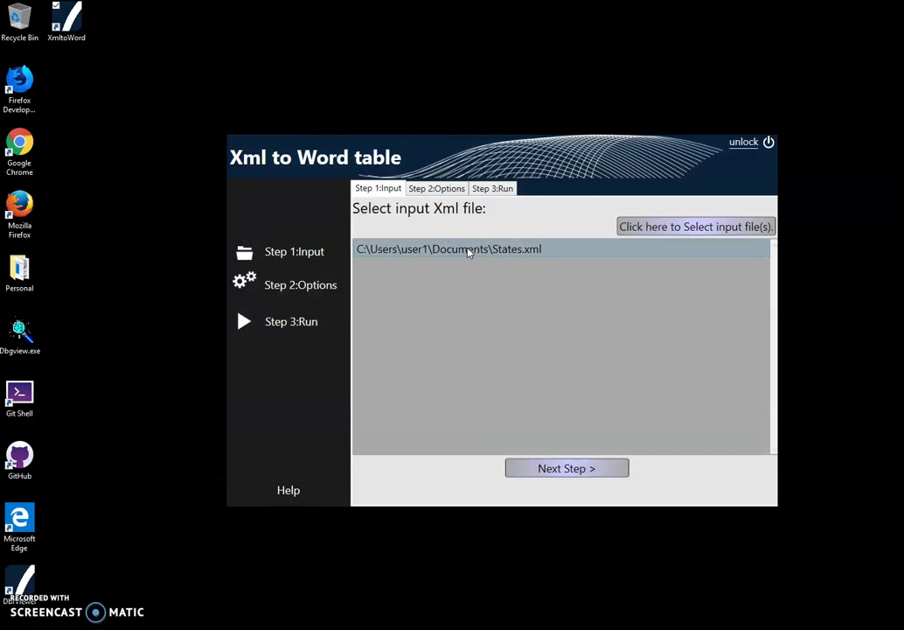
pyautogui.click(609, 467)
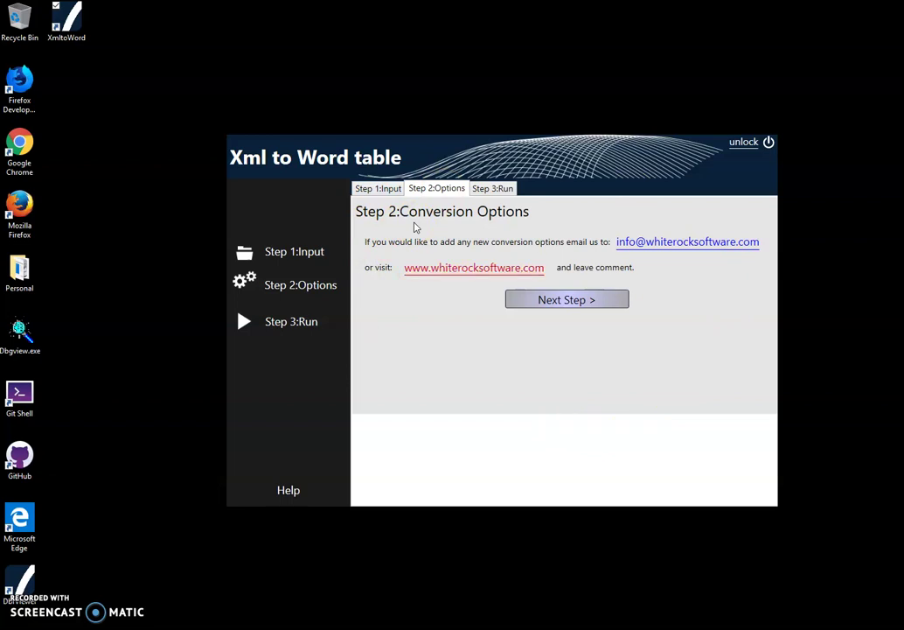
# - Advance to Step 3 and run the conversion, bringing up the Save As dialog
pyautogui.click(599, 305)
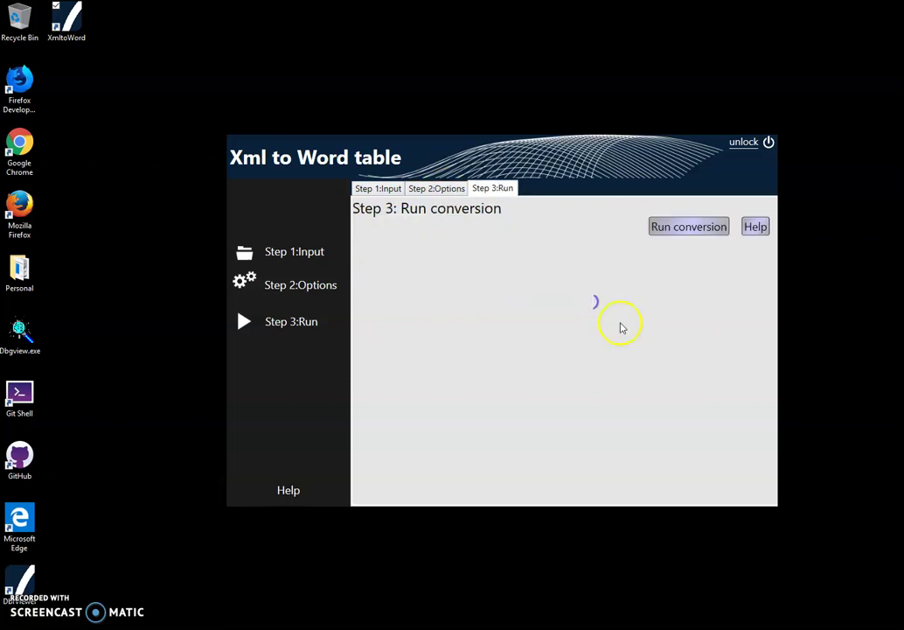
pyautogui.click(701, 232)
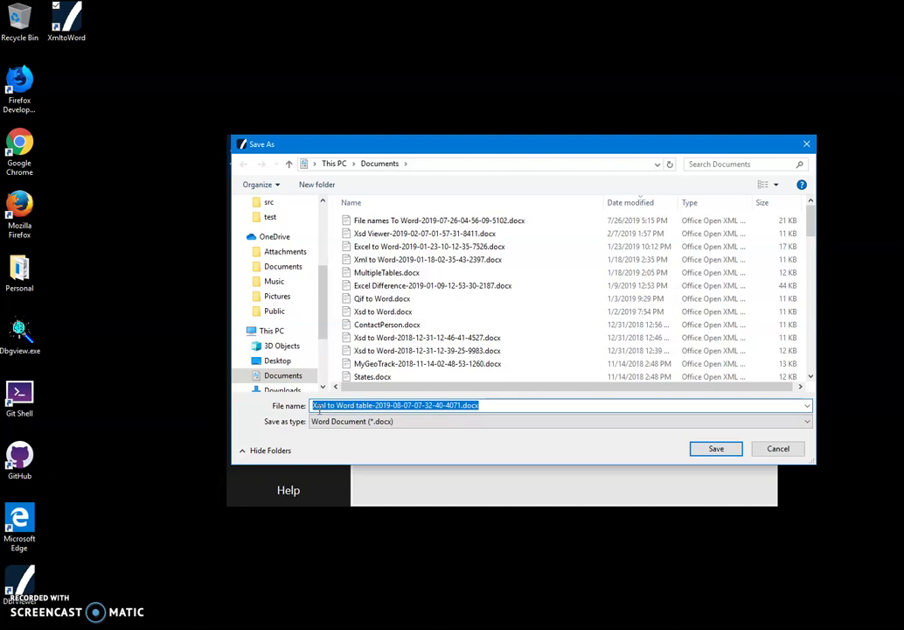
pyautogui.click(468, 406)
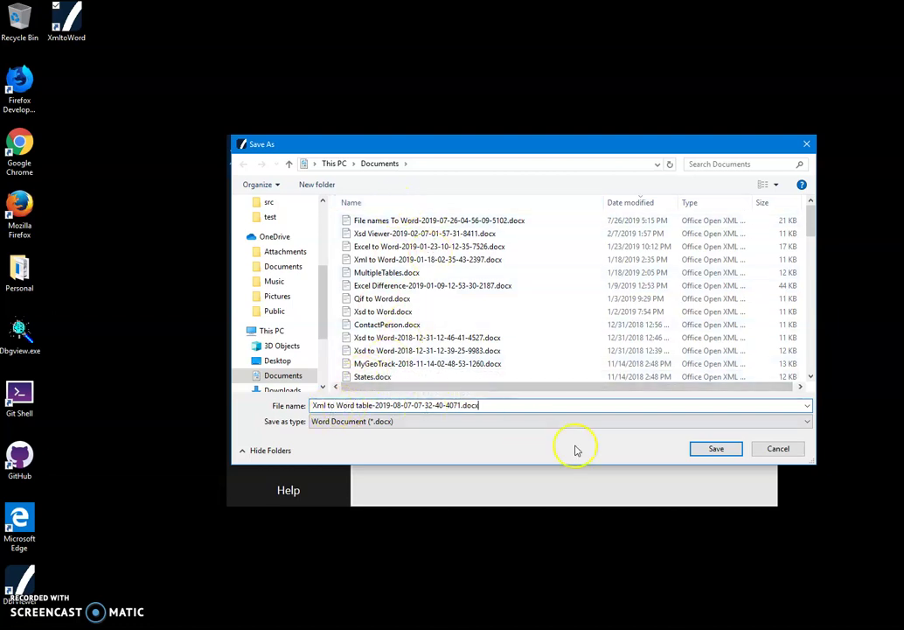
pyautogui.click(704, 450)
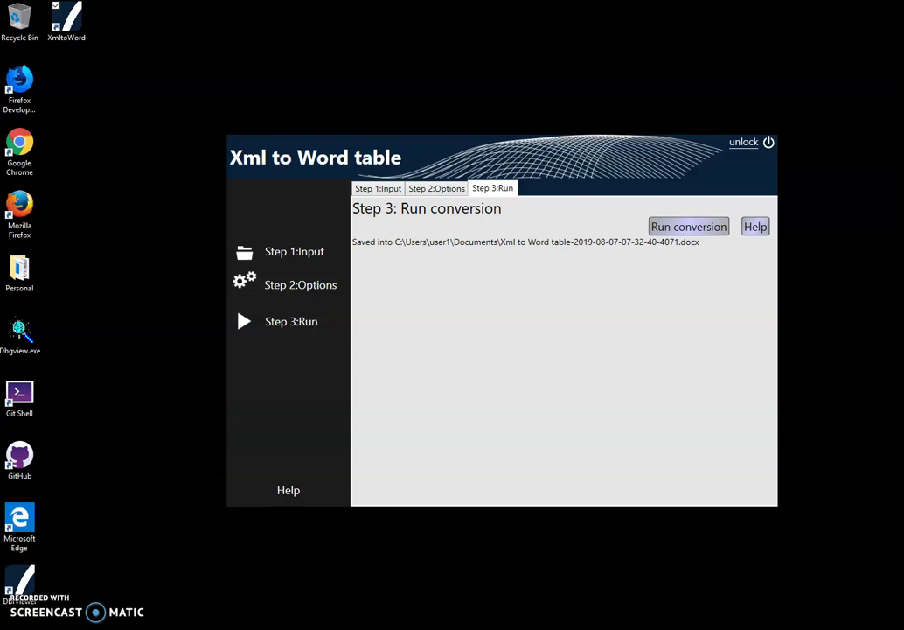
pyautogui.press('super+e')
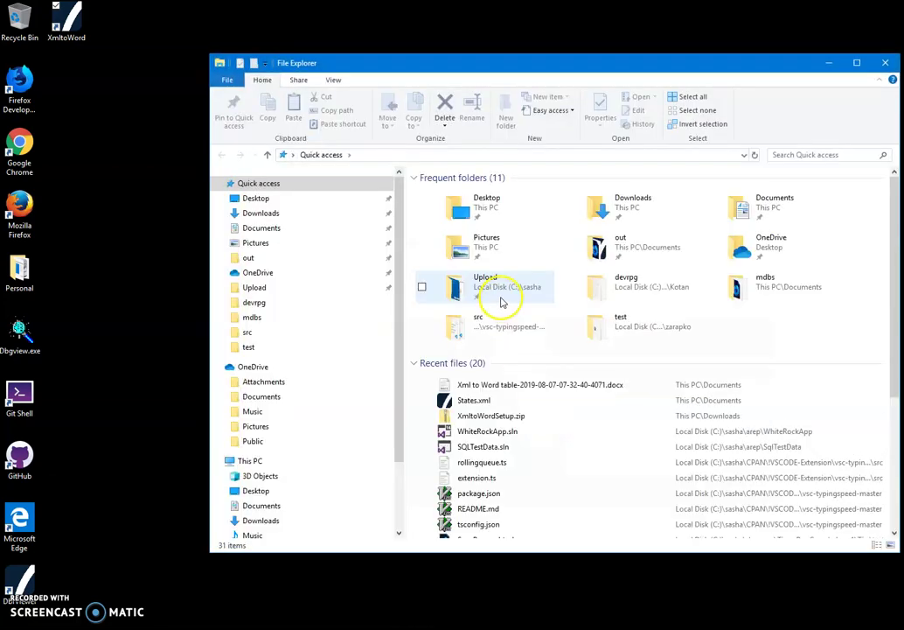
pyautogui.click(556, 385)
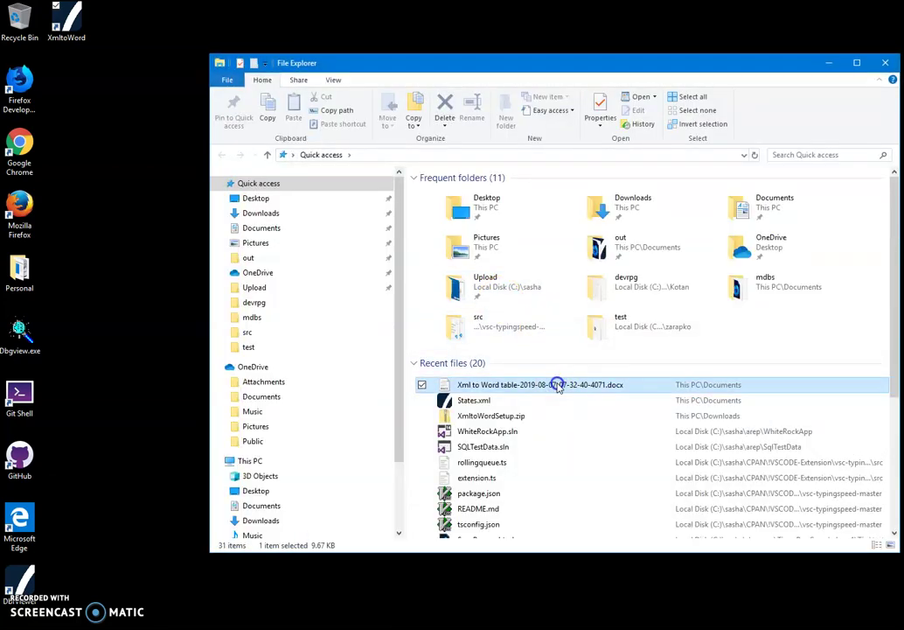
# - Open the converted .docx in WordPad, browse the state rows from Alaska onward, and close it
pyautogui.doubleClick(556, 384)
pyautogui.scroll(-1, 415, 336)
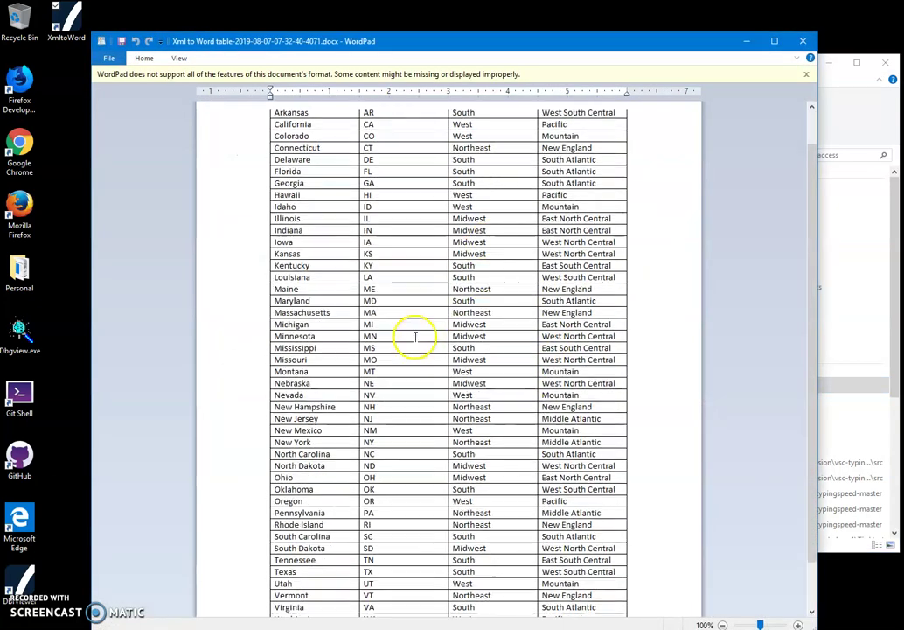
pyautogui.scroll(-1, 413, 335)
pyautogui.scroll(2, 418, 333)
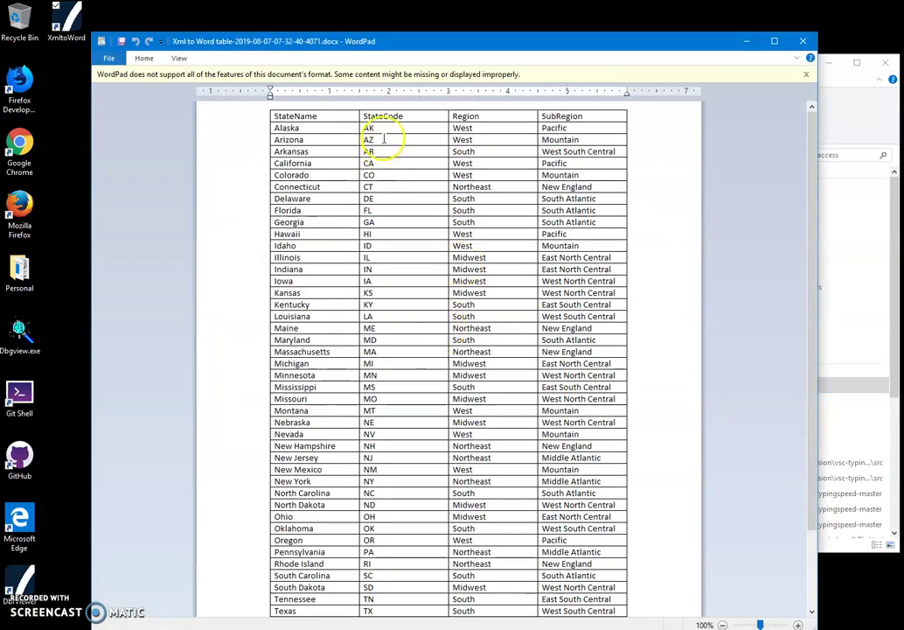
pyautogui.moveTo(384, 139); pyautogui.dragTo(545, 571)
pyautogui.click(657, 377)
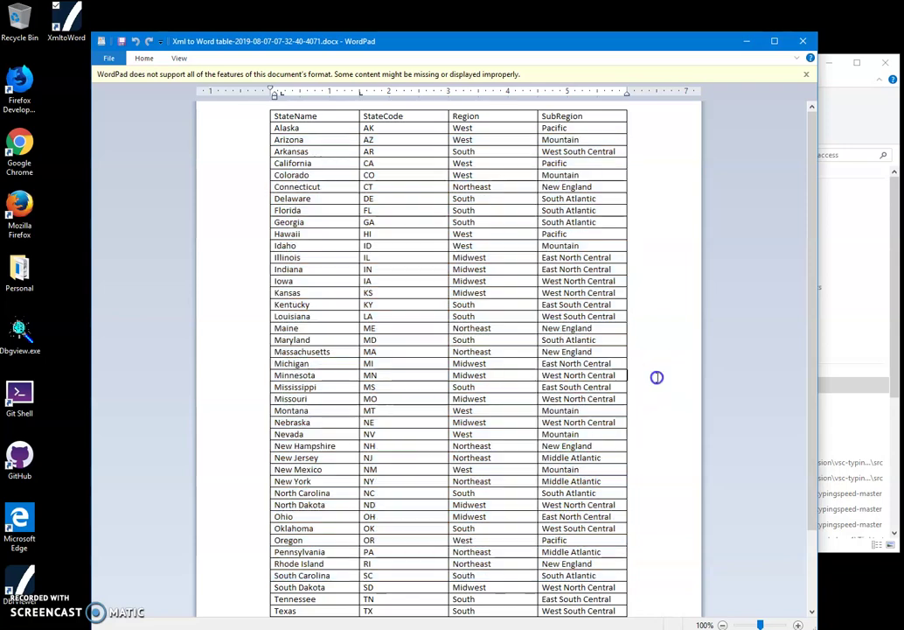
pyautogui.scroll(-3, 561, 402)
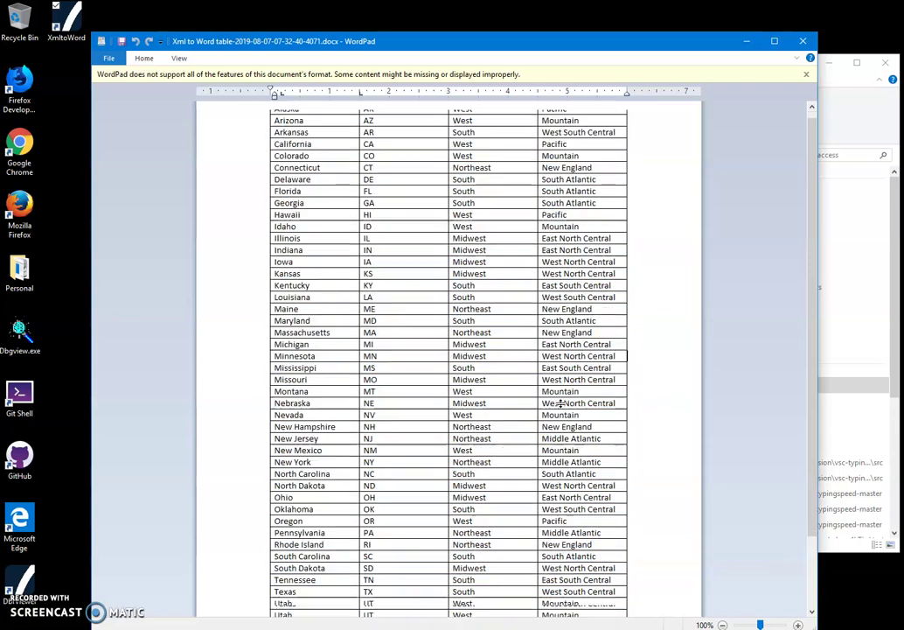
pyautogui.scroll(3, 561, 403)
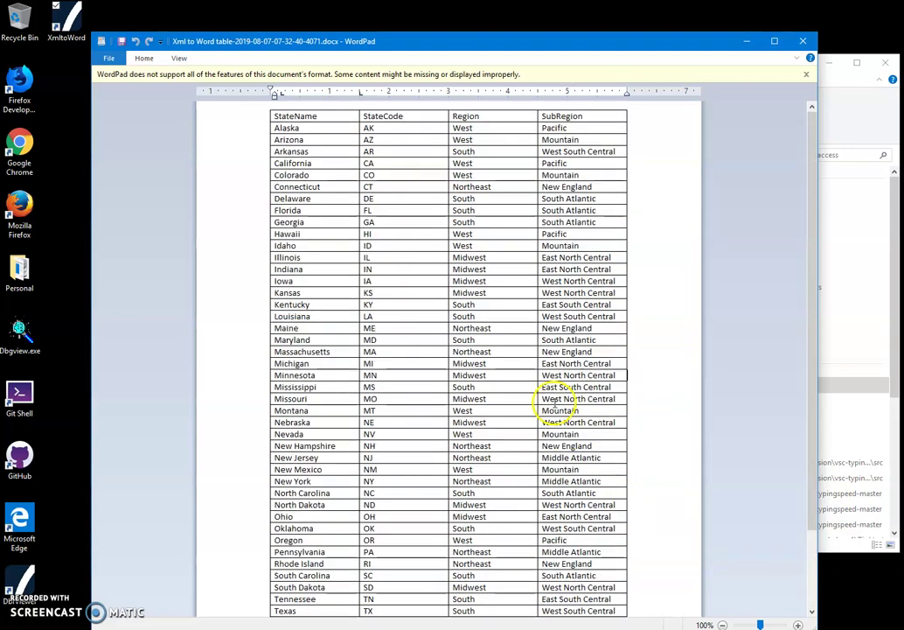
pyautogui.click(803, 44)
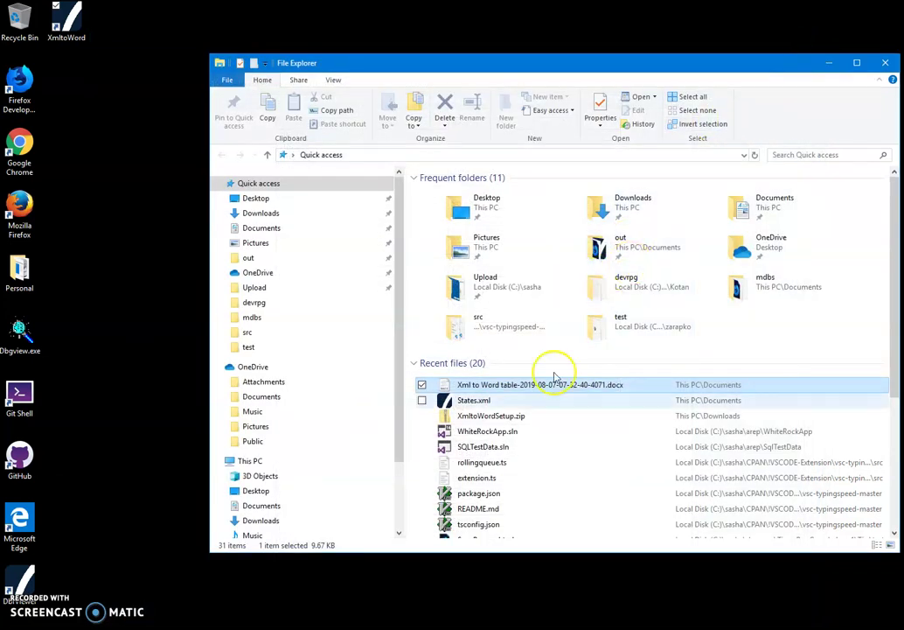
# - Open States.xml with XmlViewer through the right-click Open with menu
pyautogui.click(472, 402)
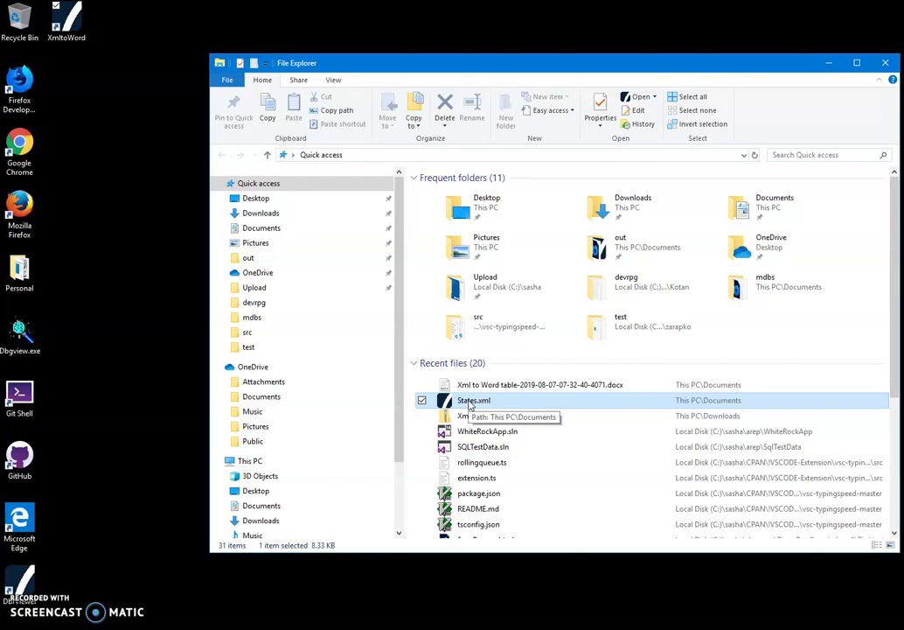
pyautogui.click(477, 409)
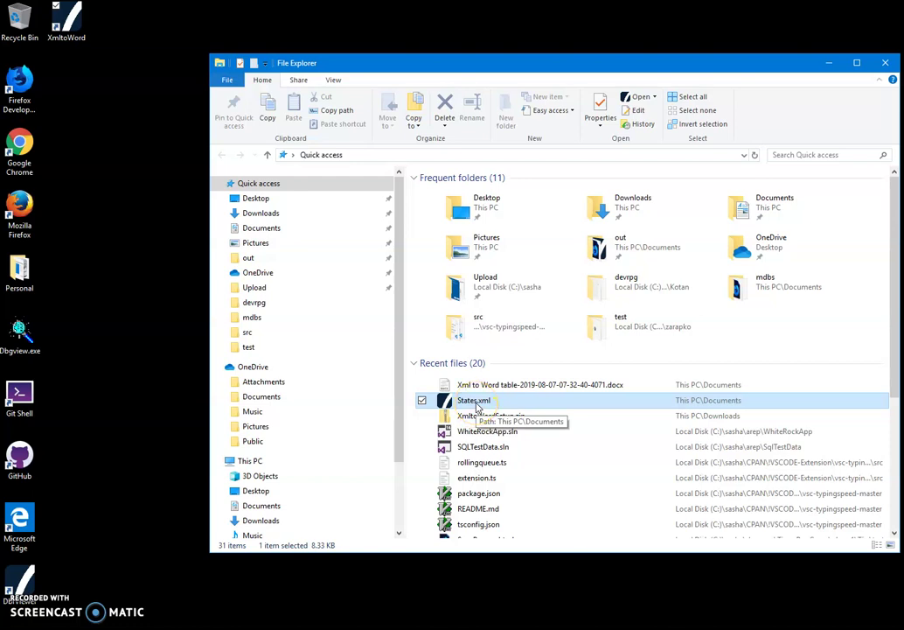
pyautogui.rightClick(476, 404)
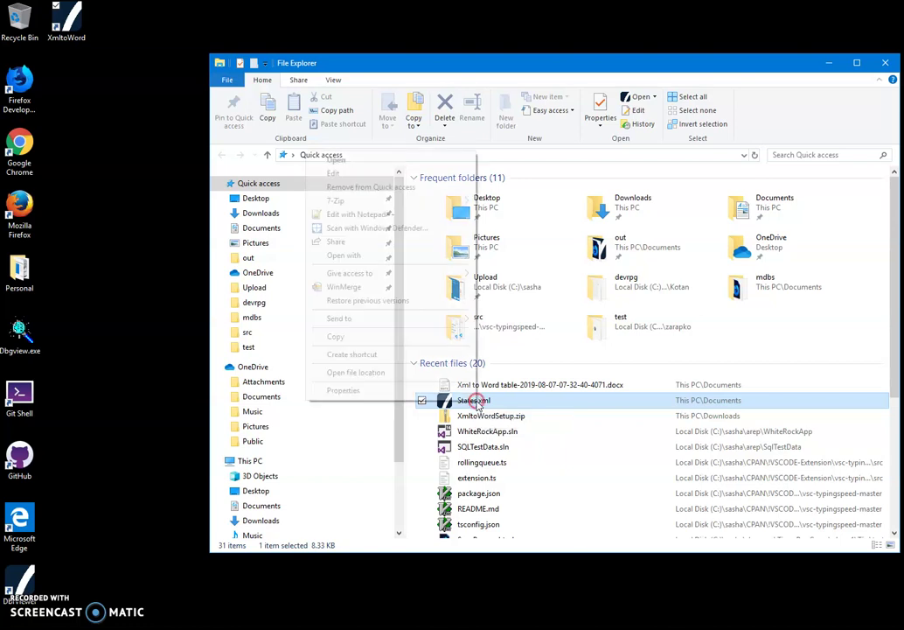
pyautogui.click(430, 255)
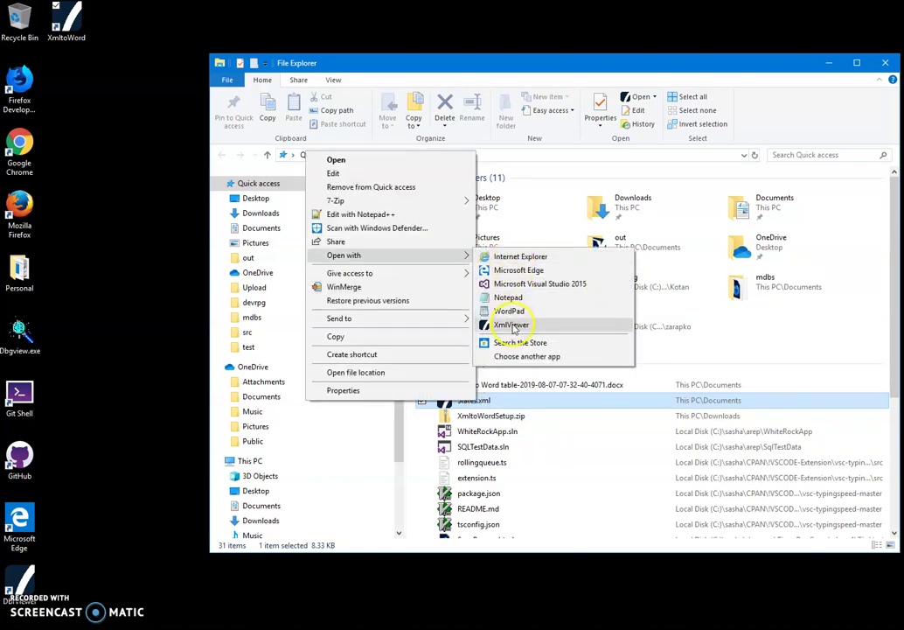
pyautogui.click(513, 325)
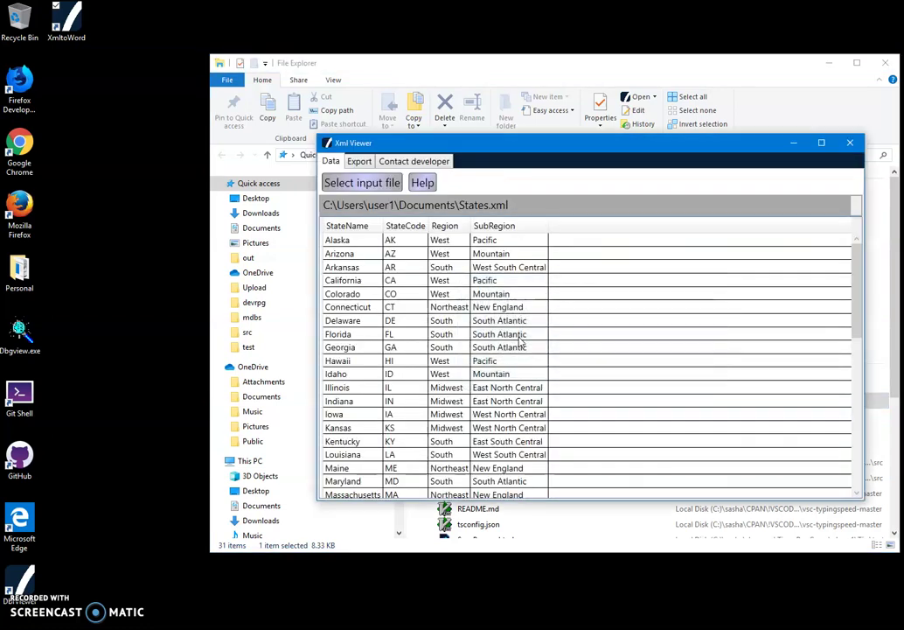
# - Shift the Xml Viewer window left and sort by SubRegion, Region, StateCode, then StateName
pyautogui.moveTo(518, 148); pyautogui.dragTo(401, 154)
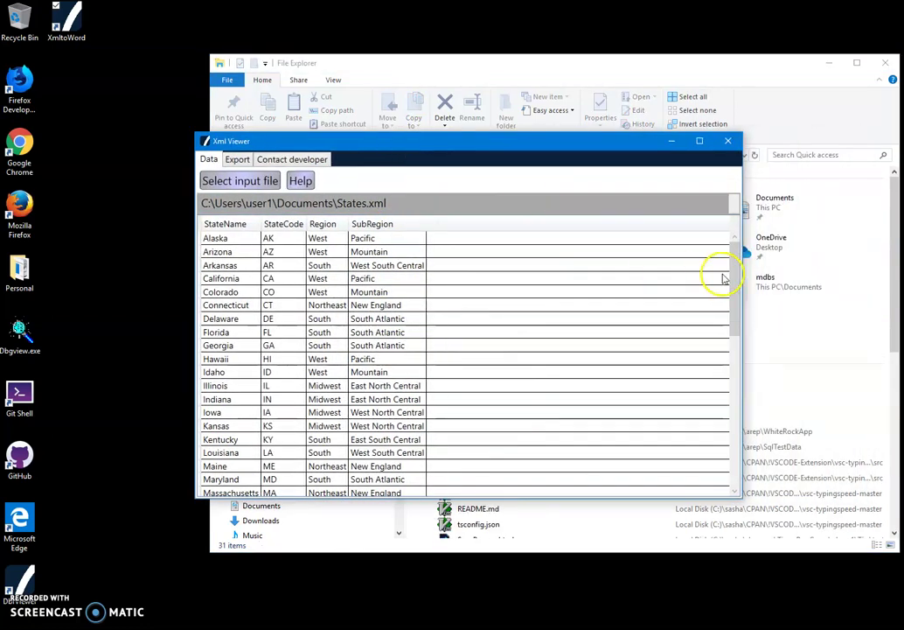
pyautogui.moveTo(735, 274); pyautogui.dragTo(734, 375)
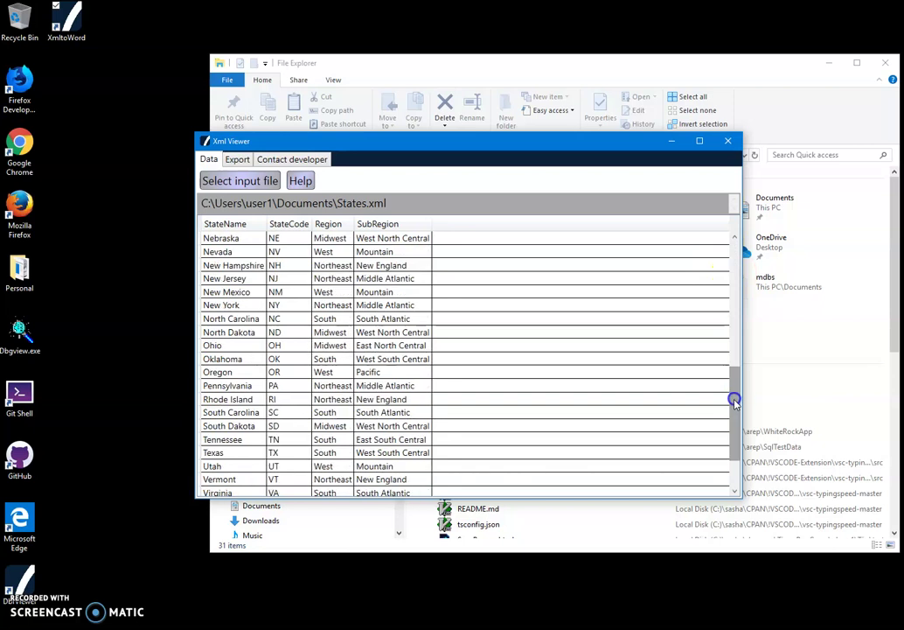
pyautogui.click(389, 224)
pyautogui.click(326, 224)
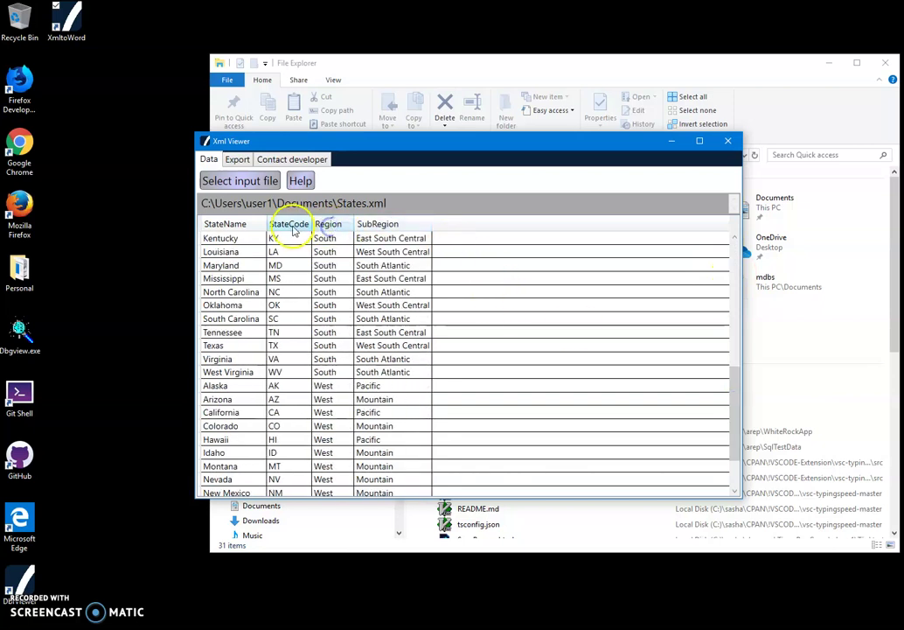
pyautogui.click(293, 225)
pyautogui.click(229, 224)
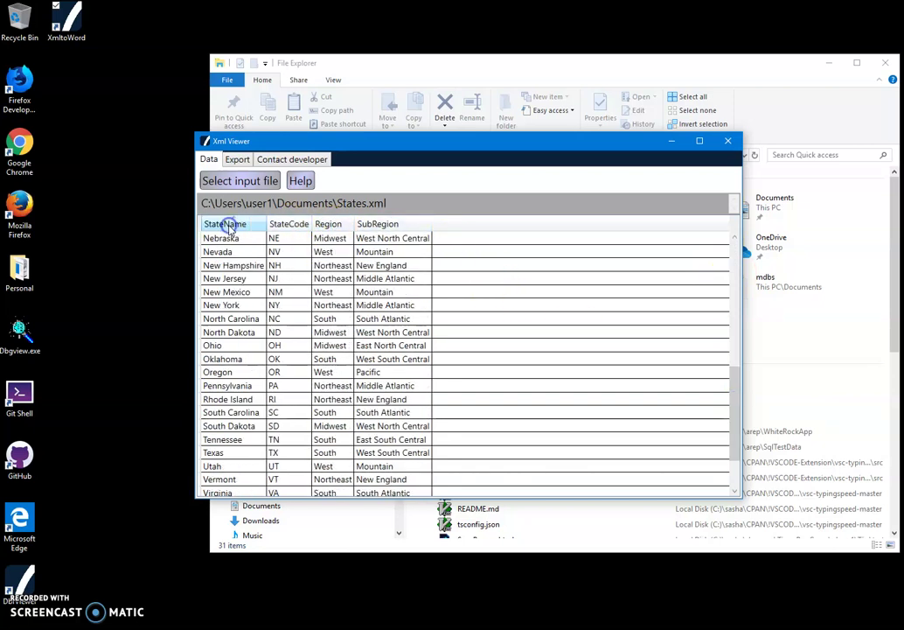
pyautogui.click(238, 159)
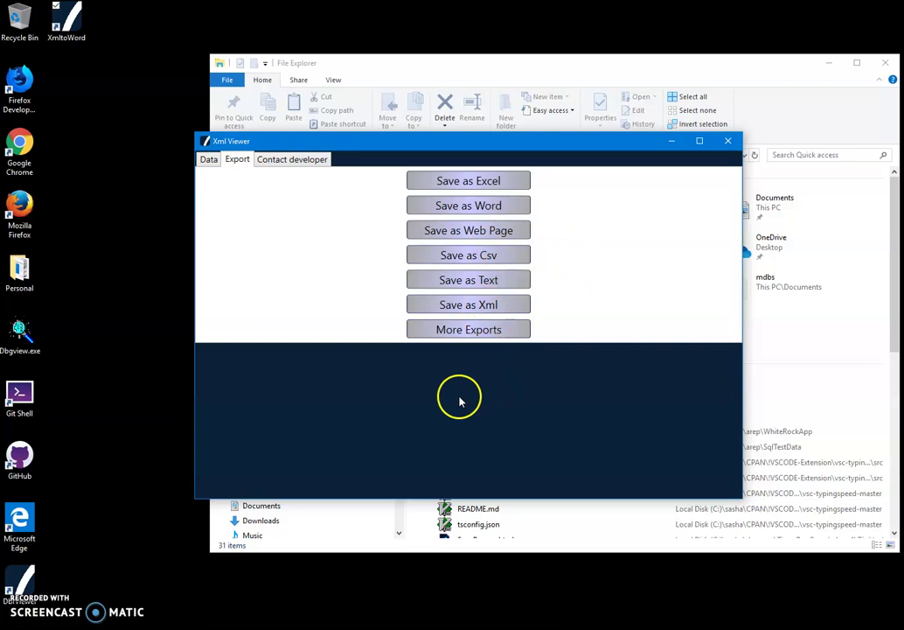
pyautogui.click(210, 159)
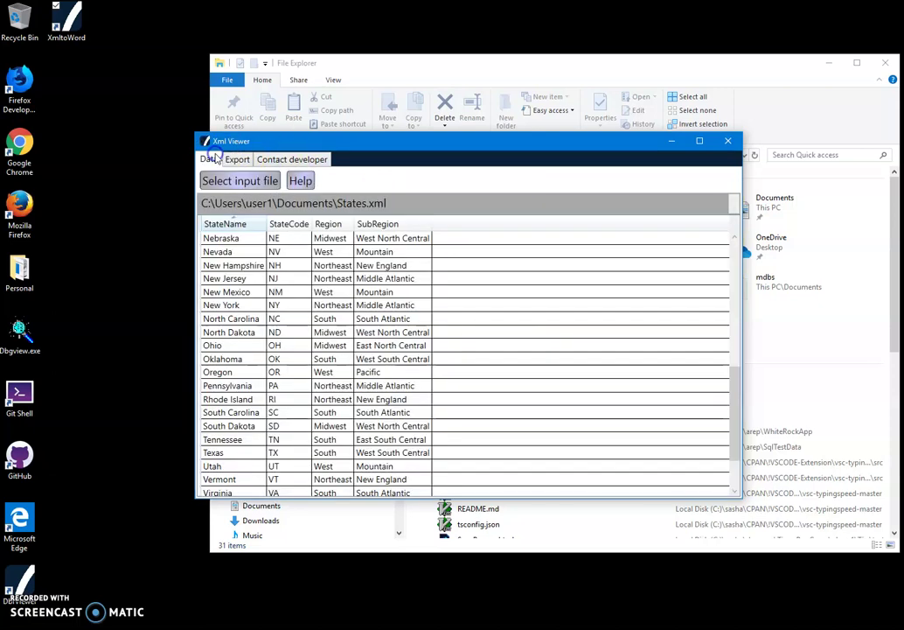
# - Select the New Mexico, Colorado, Florida, Illinois and Iowa rows in the States.xml grid
pyautogui.click(338, 296)
pyautogui.scroll(-2, 342, 332)
pyautogui.scroll(10, 355, 341)
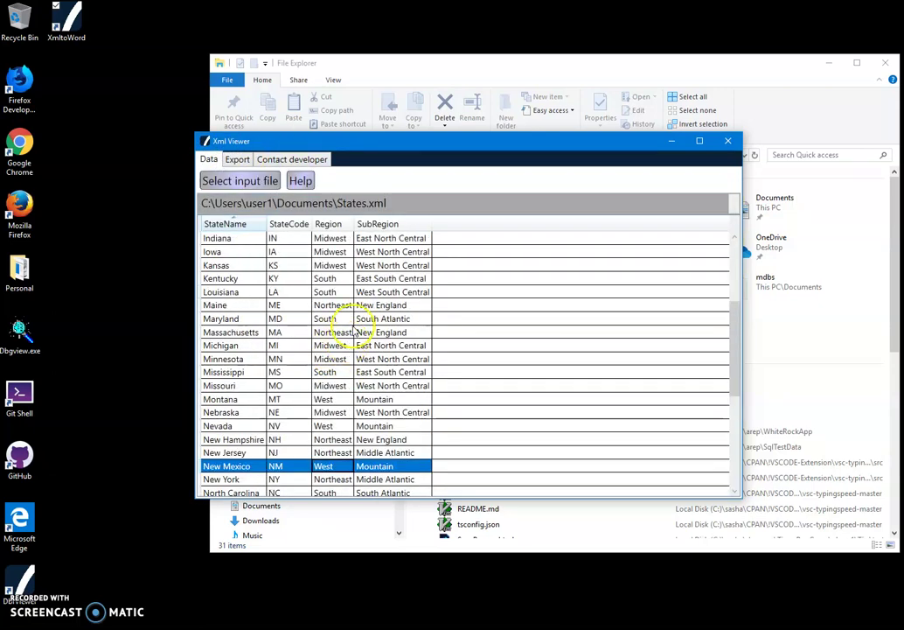
pyautogui.click(358, 292)
pyautogui.click(356, 332)
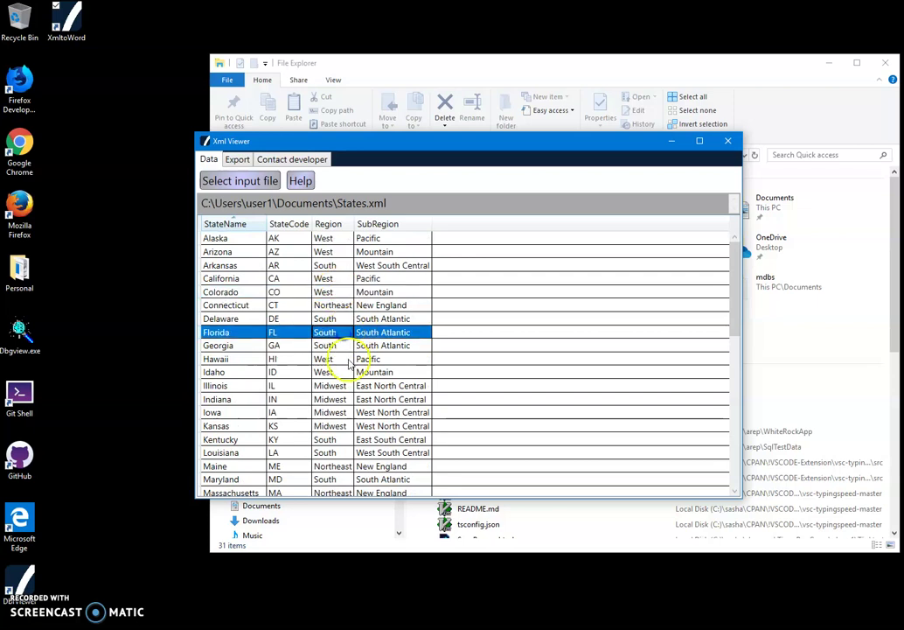
pyautogui.click(359, 386)
pyautogui.click(357, 414)
# - Stretch the Xml Viewer window from the top-left to the bottom-right screen corners to show rows through Wyoming
pyautogui.scroll(-6, 363, 349)
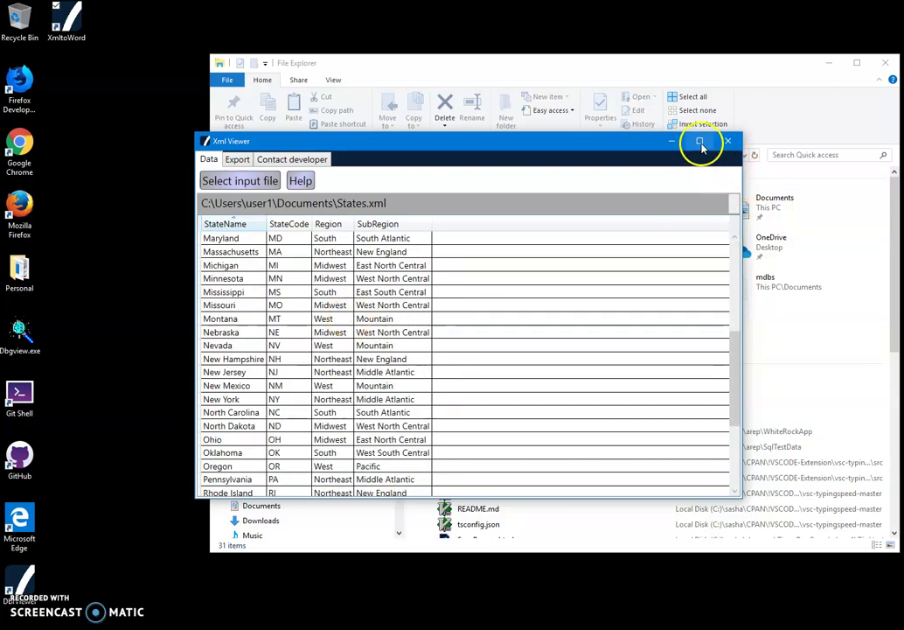
pyautogui.moveTo(192, 136); pyautogui.dragTo(28, 21)
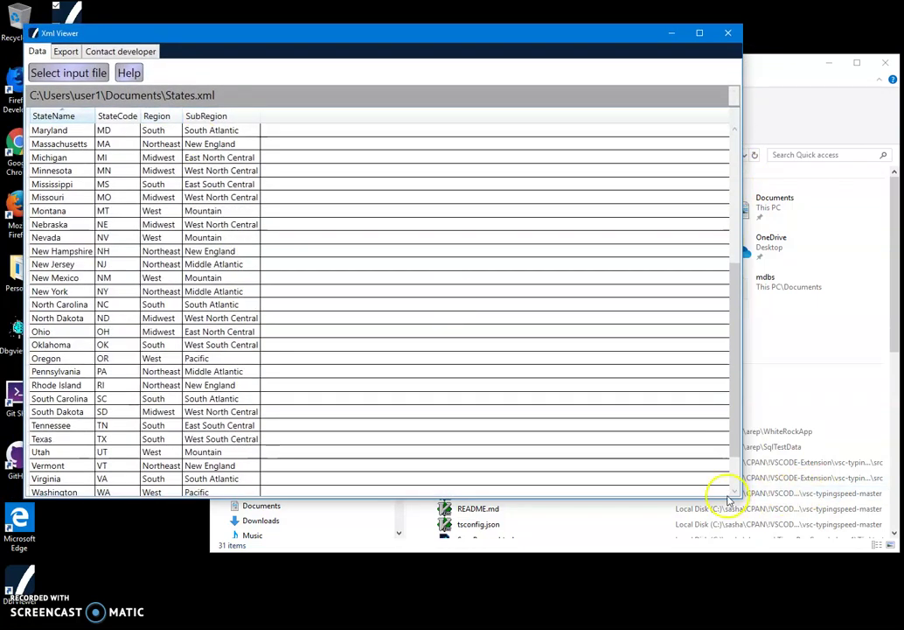
pyautogui.moveTo(738, 497); pyautogui.dragTo(882, 619)
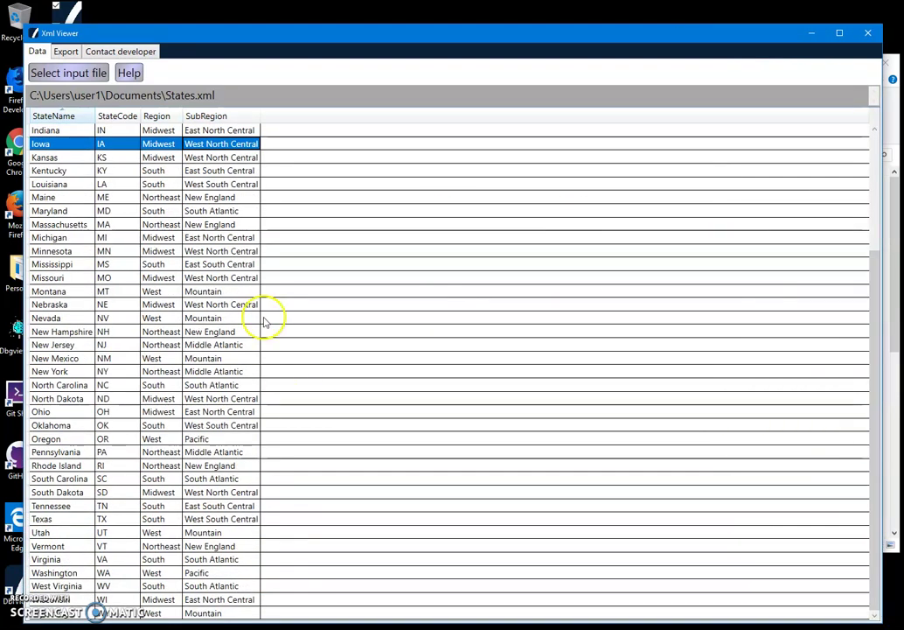